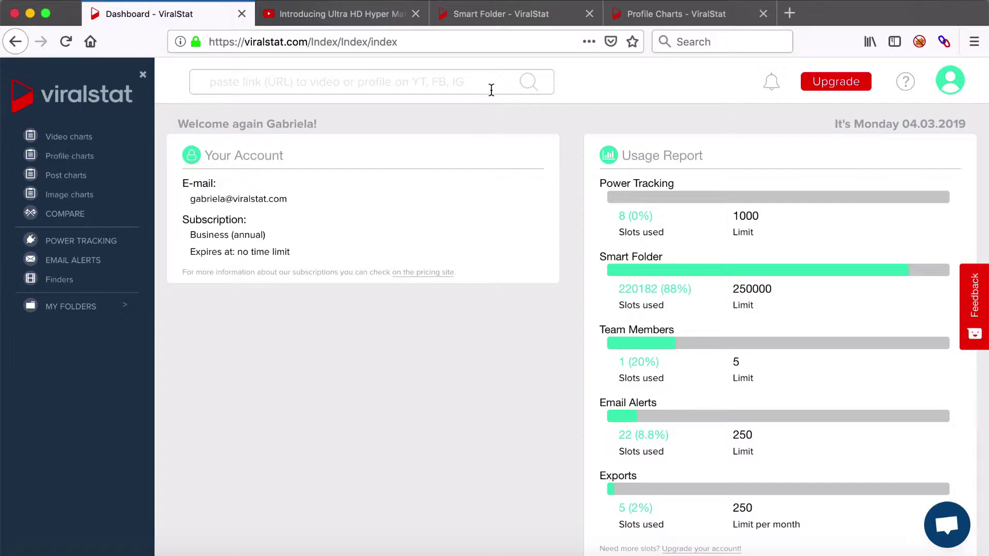
Copy the YouTube address of the Revlon Ultra HD Hyper Matte Lip Mouse video.
left_click(371, 14)
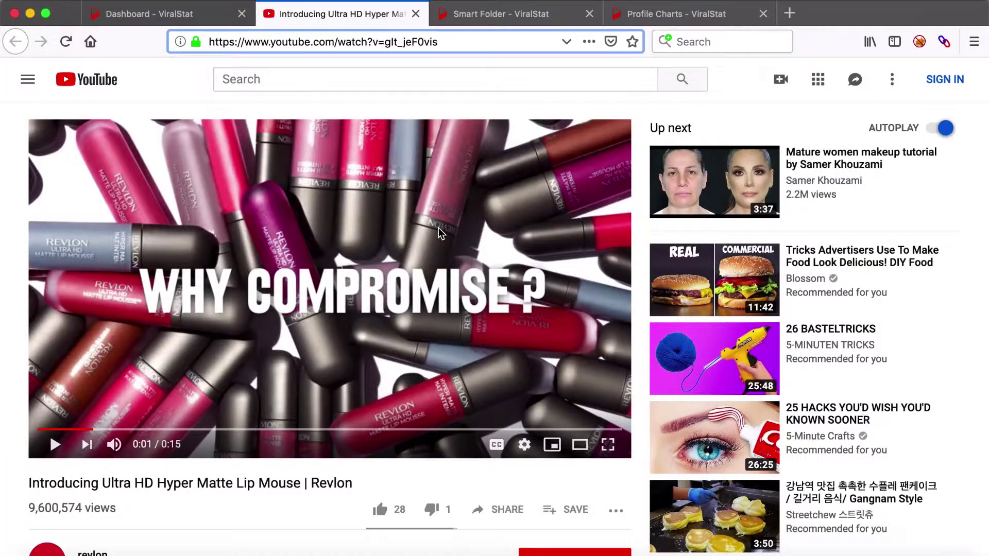
scroll(440, 233, "down", 2)
scroll(440, 233, "up", 2)
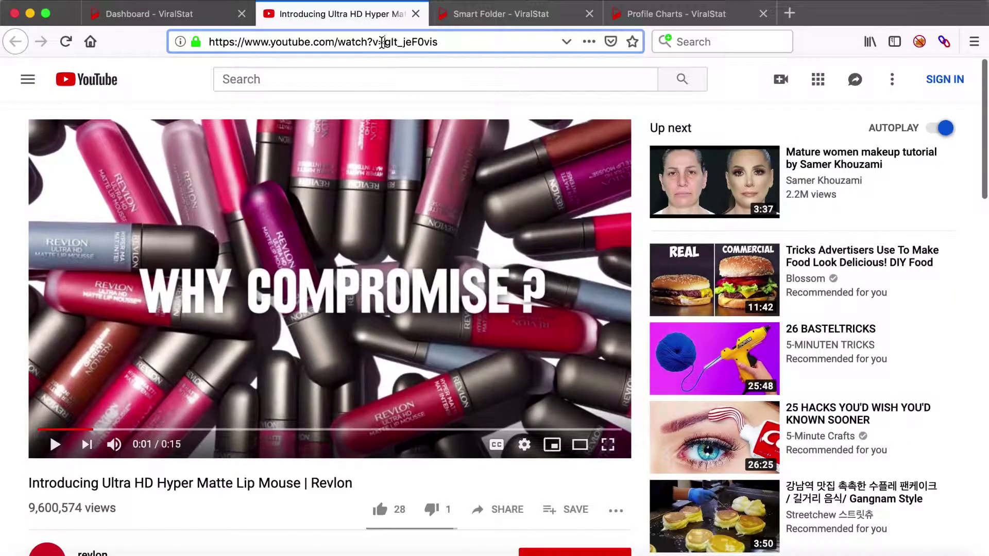
left_click(381, 42)
Paste the Revlon video link into ViralStat's search to open its stats page.
left_click(170, 13)
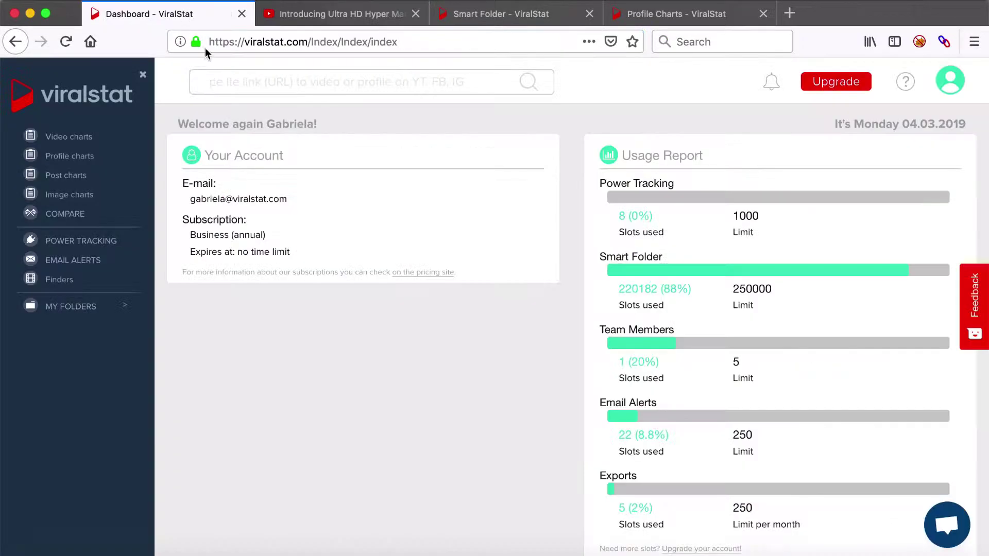
type("https://www.youtube.com/watch?v=glt_jeF0vis")
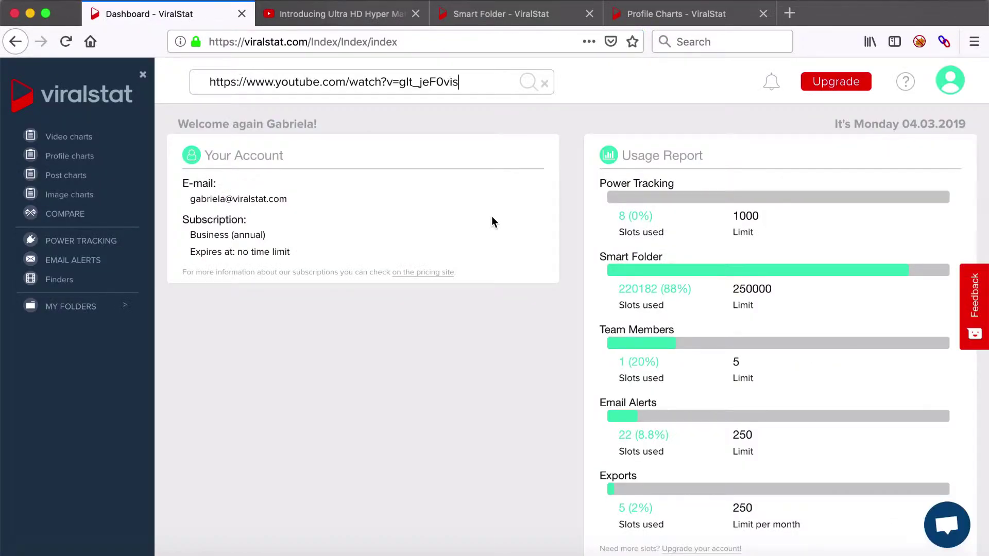
key("Return")
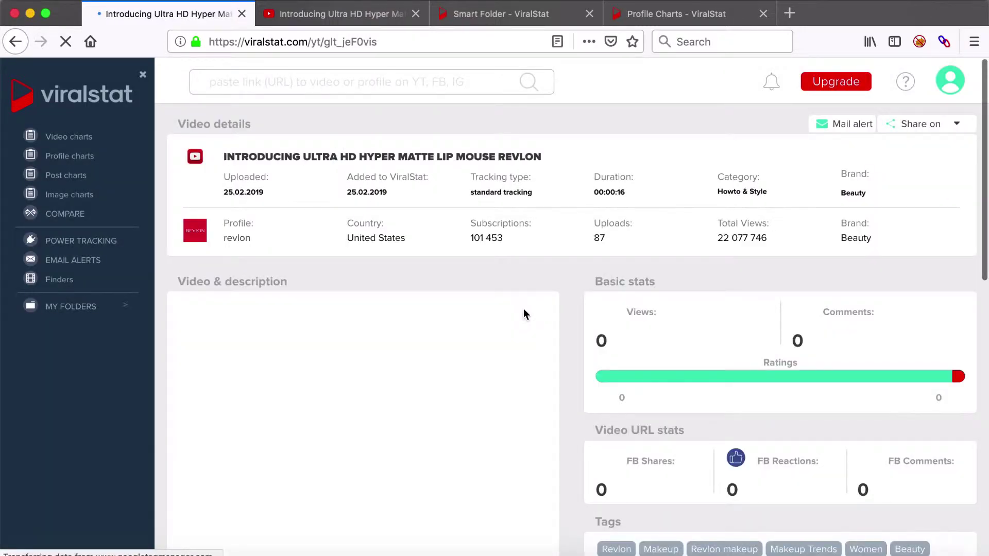
Switch on power tracking for the Revlon video and confirm it.
scroll(523, 312, "down", 7)
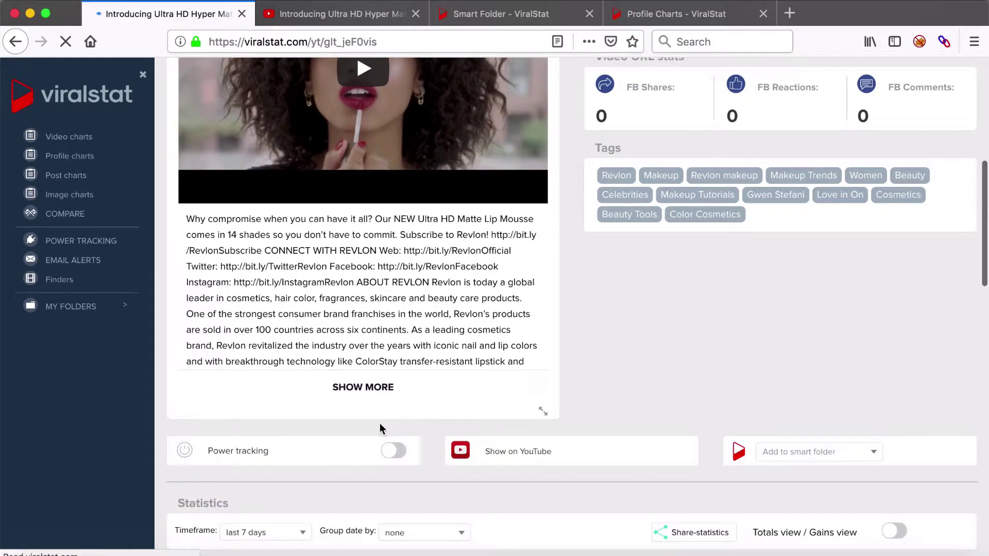
left_click(394, 450)
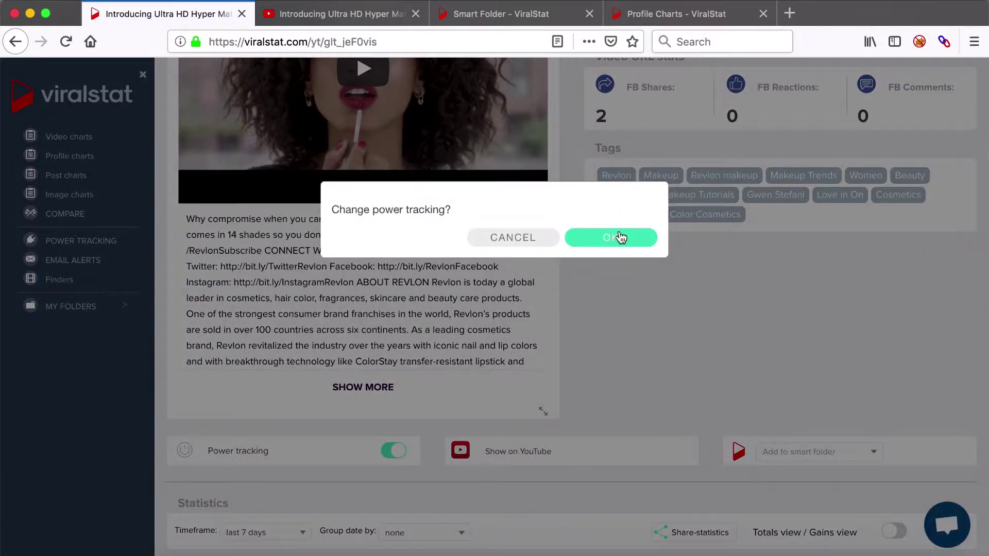
left_click(616, 237)
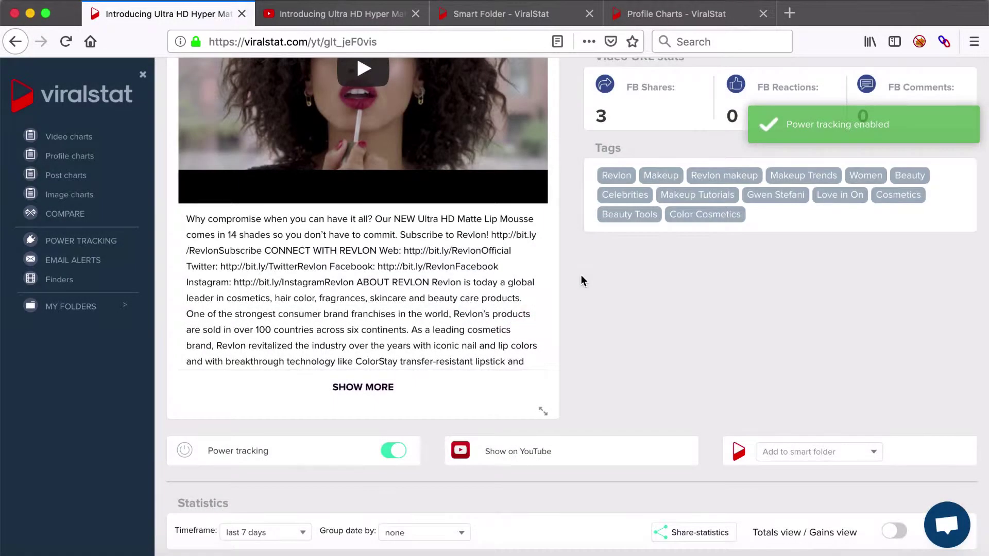
Enable 'power tracking media' on the CAMPAIGN A8 smart folder and confirm.
left_click(530, 15)
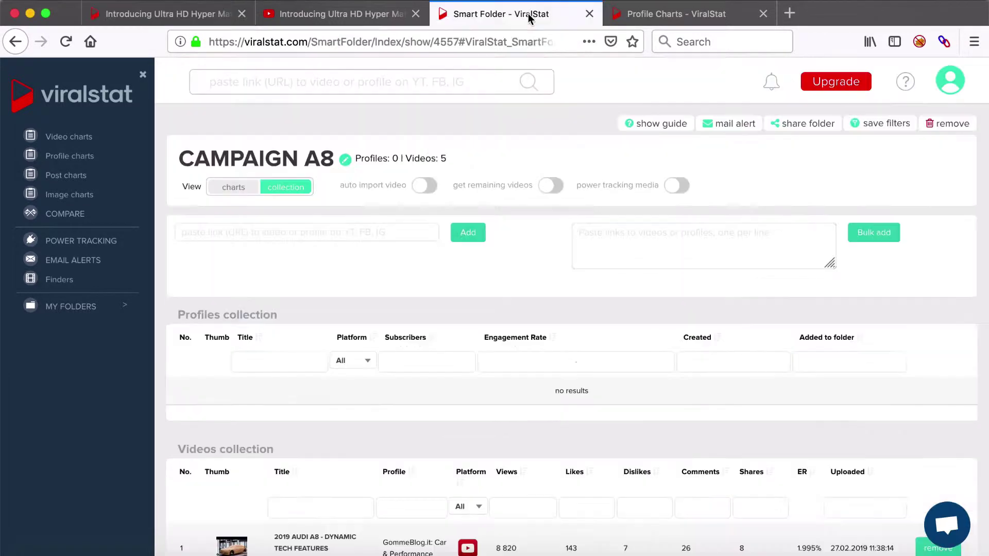
scroll(535, 235, "down", 7)
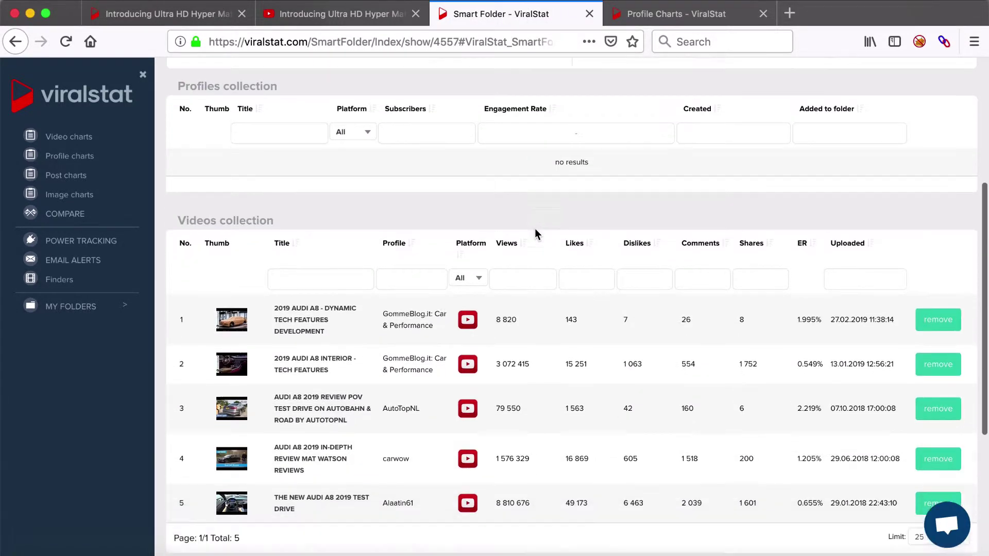
scroll(535, 234, "up", 7)
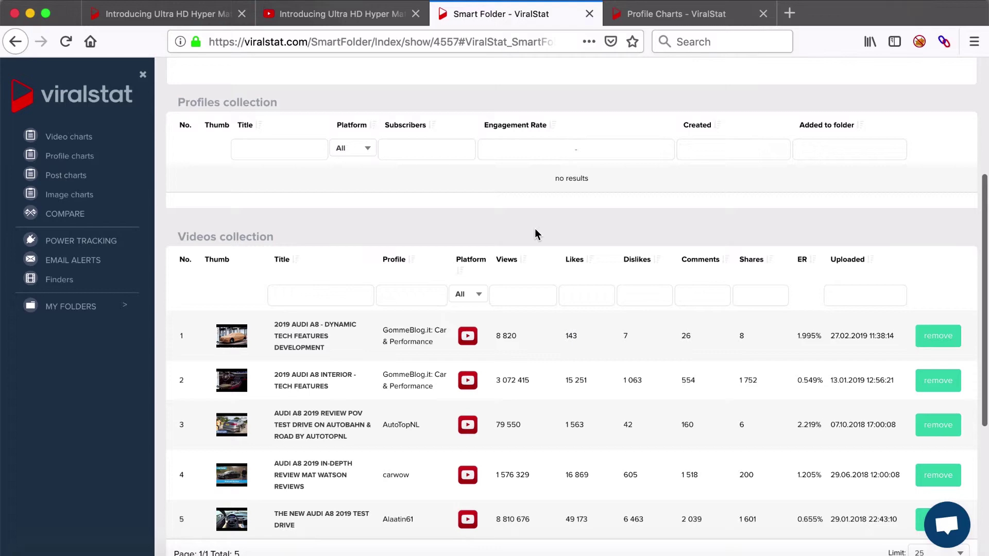
scroll(534, 234, "up", 1)
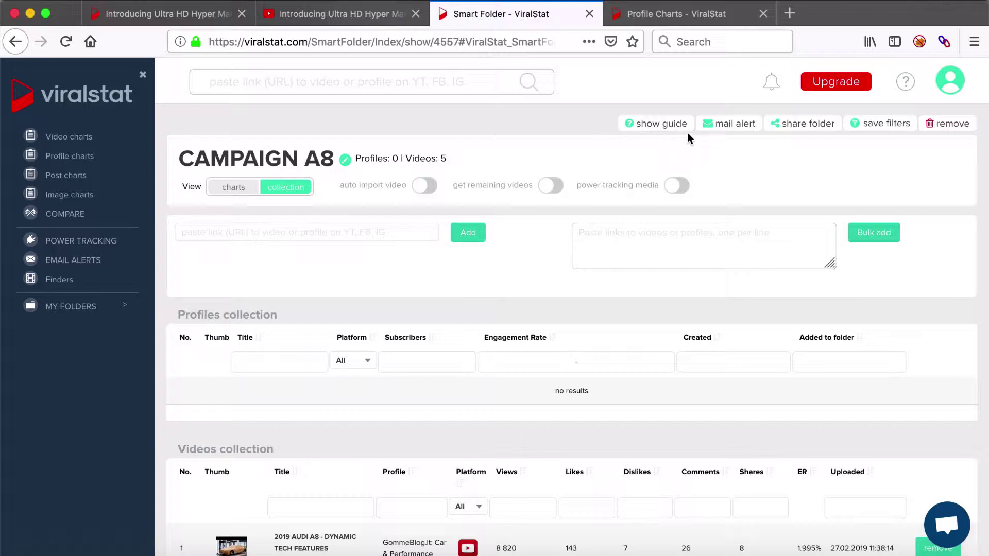
left_click(688, 194)
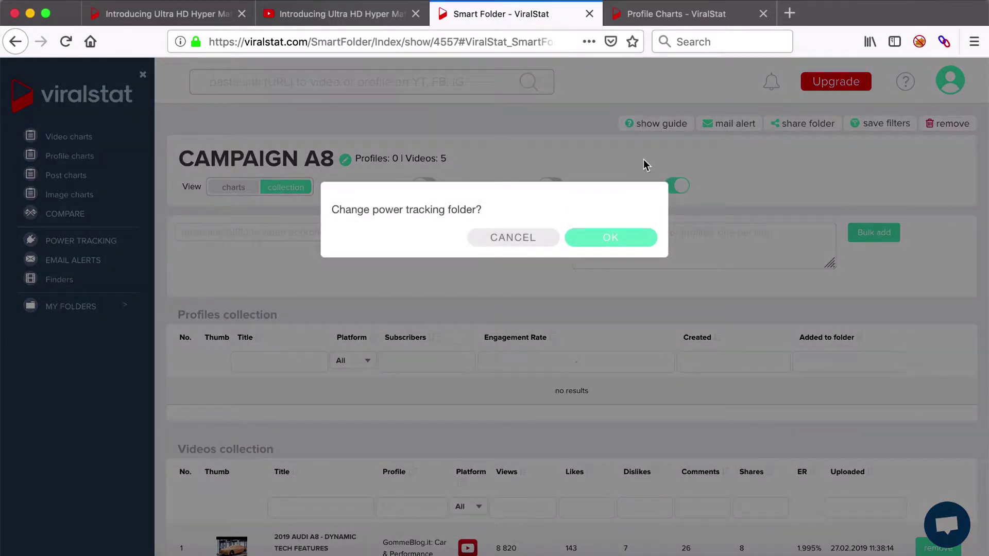
left_click(609, 246)
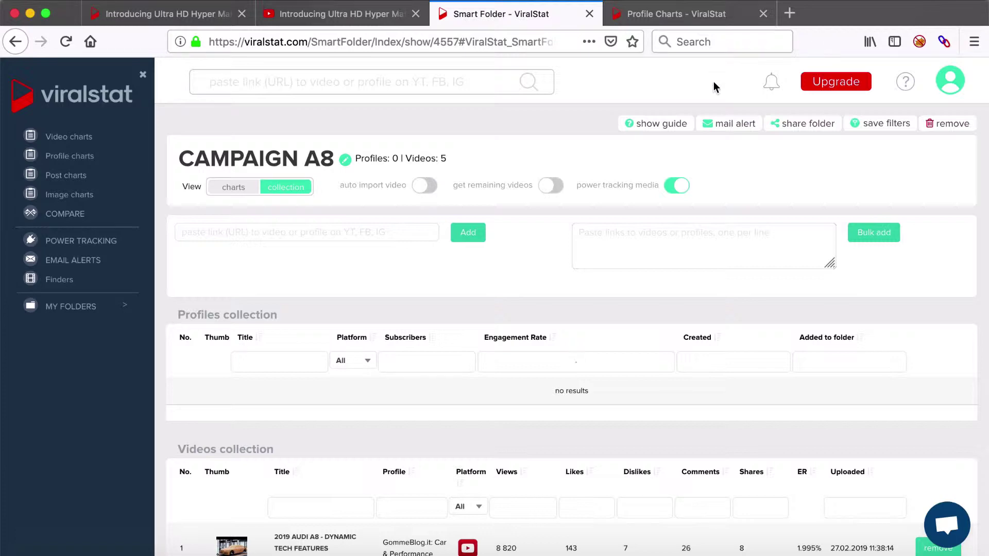
Go to Profile Charts and bring up the Jonas Brothers profile page.
left_click(667, 14)
scroll(493, 381, "down", 5)
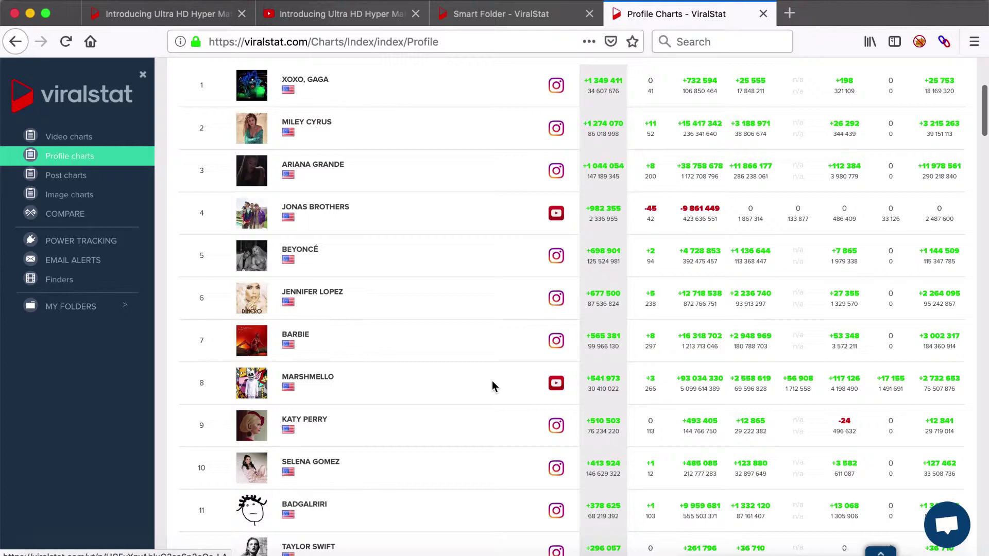
scroll(492, 386, "down", 2)
scroll(492, 381, "up", 4)
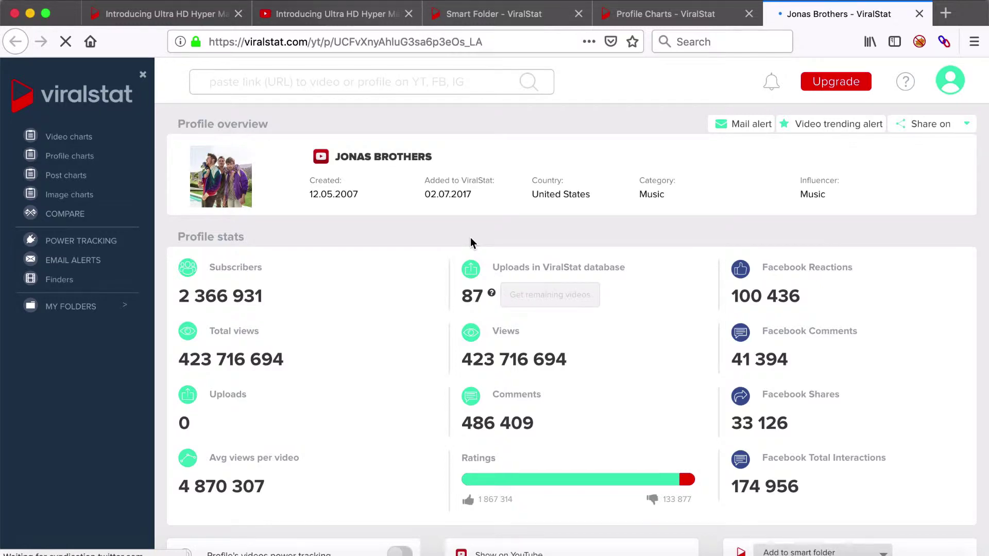
scroll(471, 238, "down", 10)
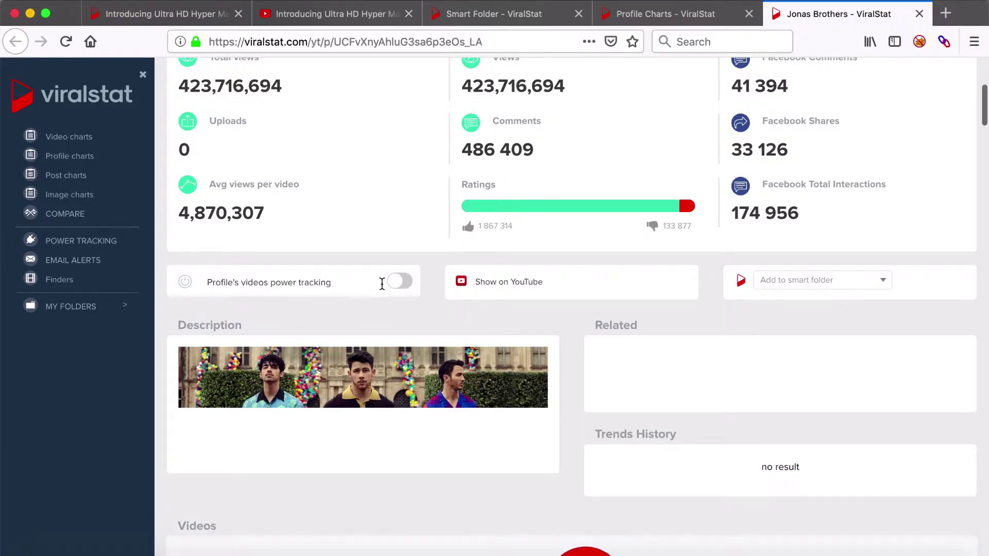
Turn on 'Profile's videos power tracking' for Jonas Brothers and confirm.
left_click(401, 287)
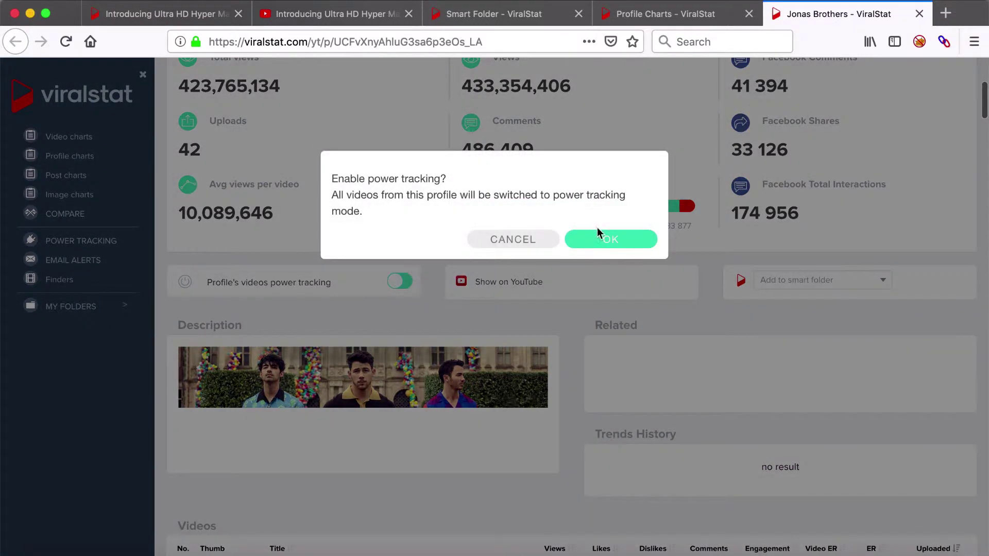
left_click(610, 240)
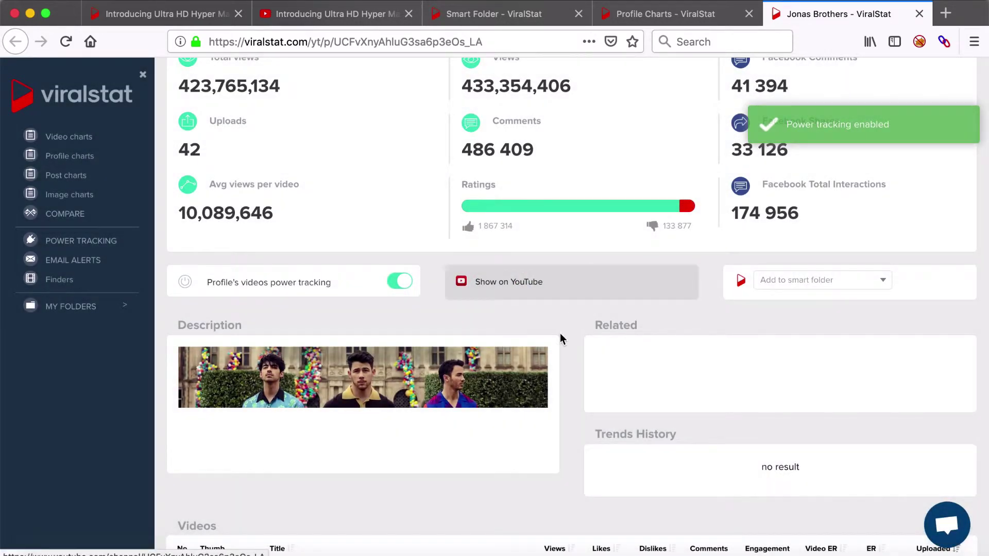
scroll(560, 340, "down", 3)
scroll(561, 344, "up", 8)
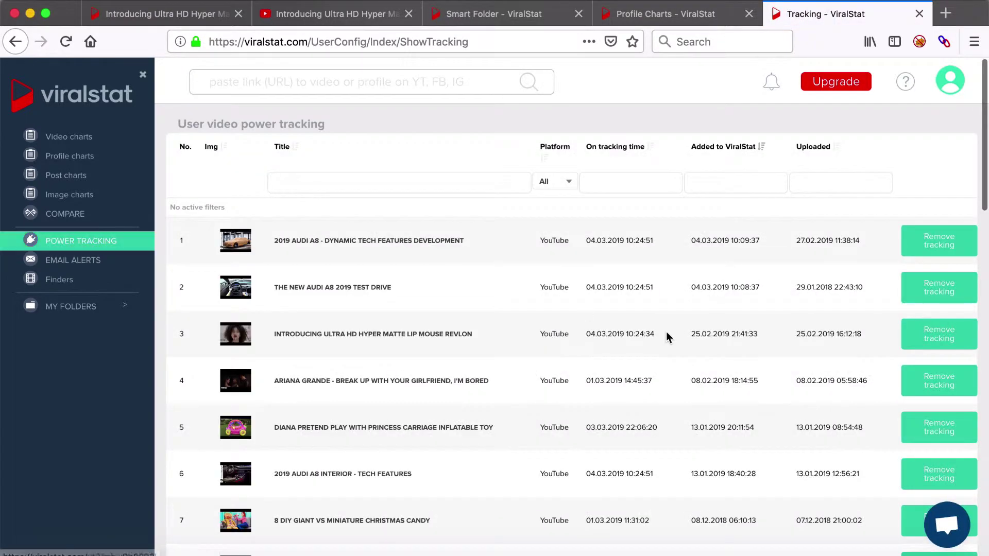
Remove tracking from The New Audi A8 2019 Test Drive video.
left_click(931, 303)
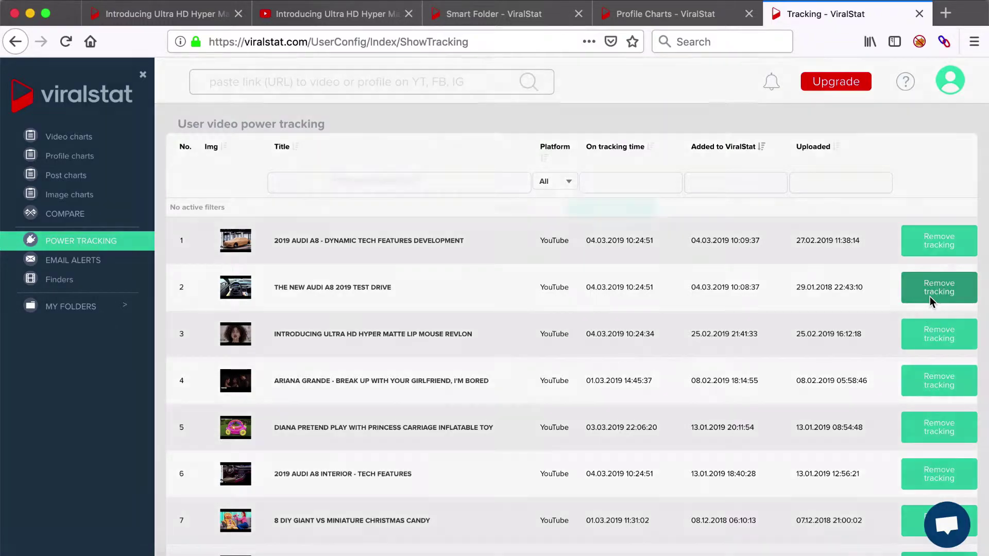
left_click(612, 243)
scroll(666, 401, "down", 15)
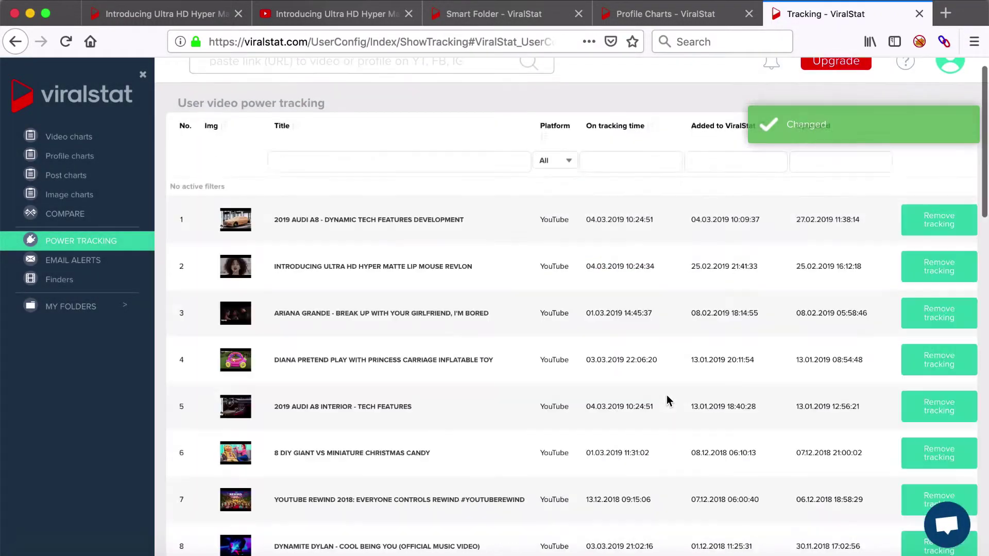
scroll(666, 402, "down", 6)
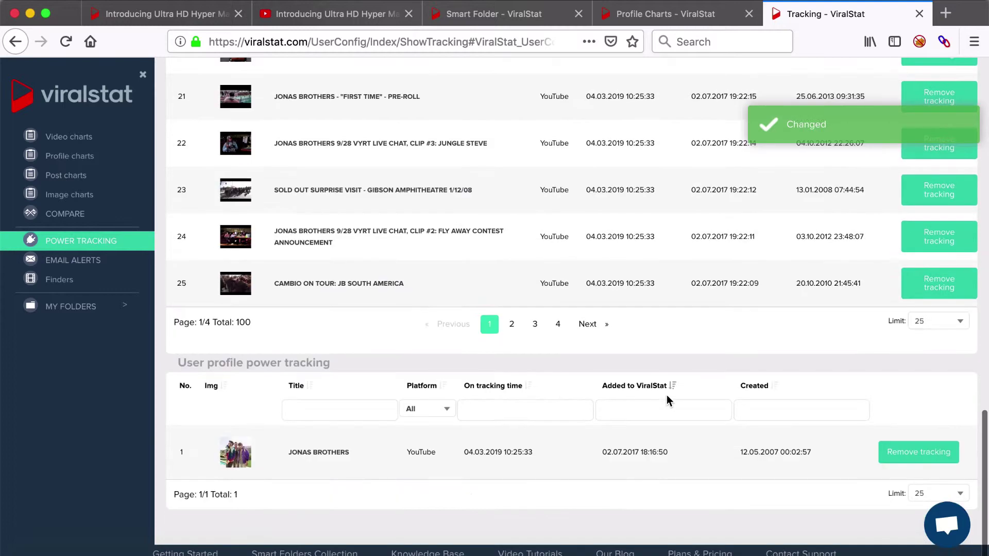
Remove power tracking from the Jonas Brothers profile, leaving 13 tracked videos.
left_click(922, 458)
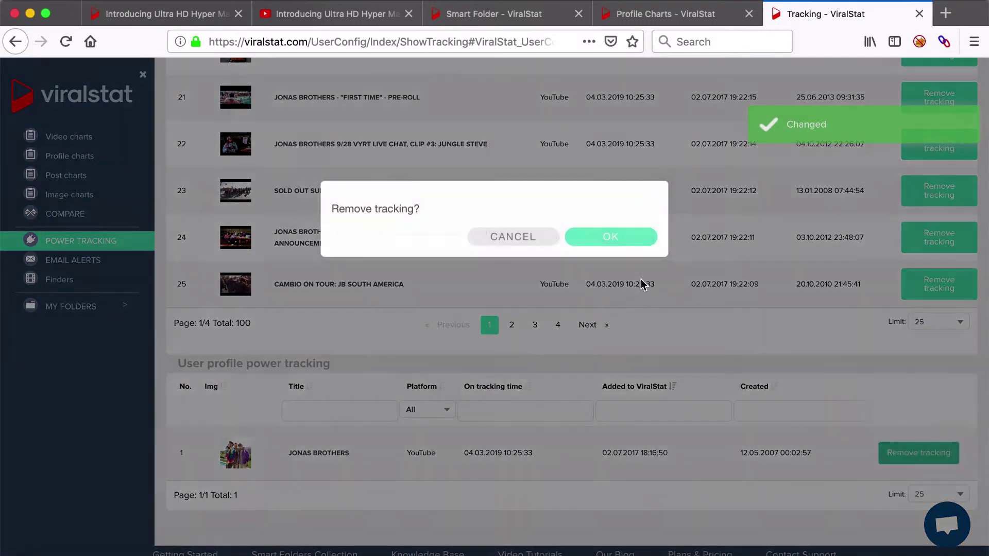
left_click(610, 245)
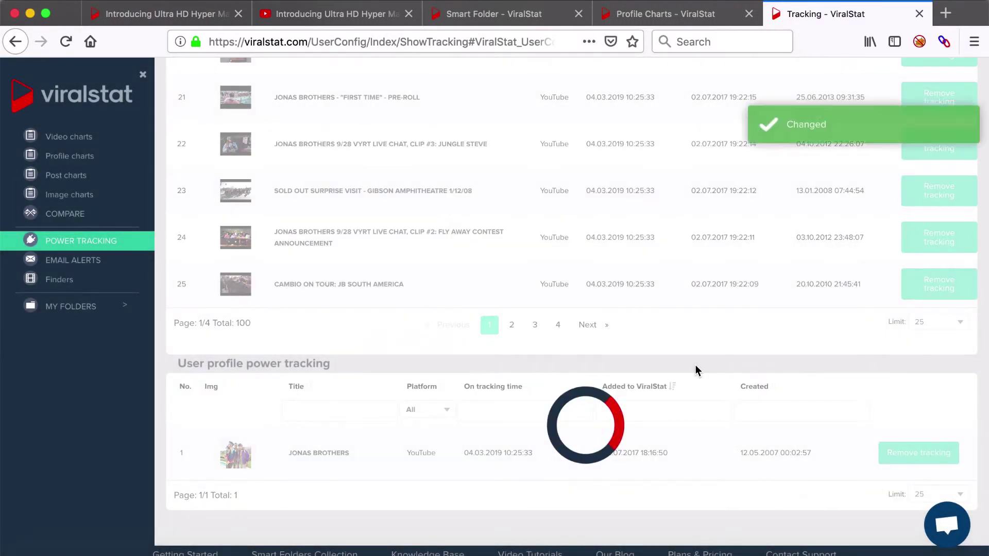
scroll(695, 366, "up", 4)
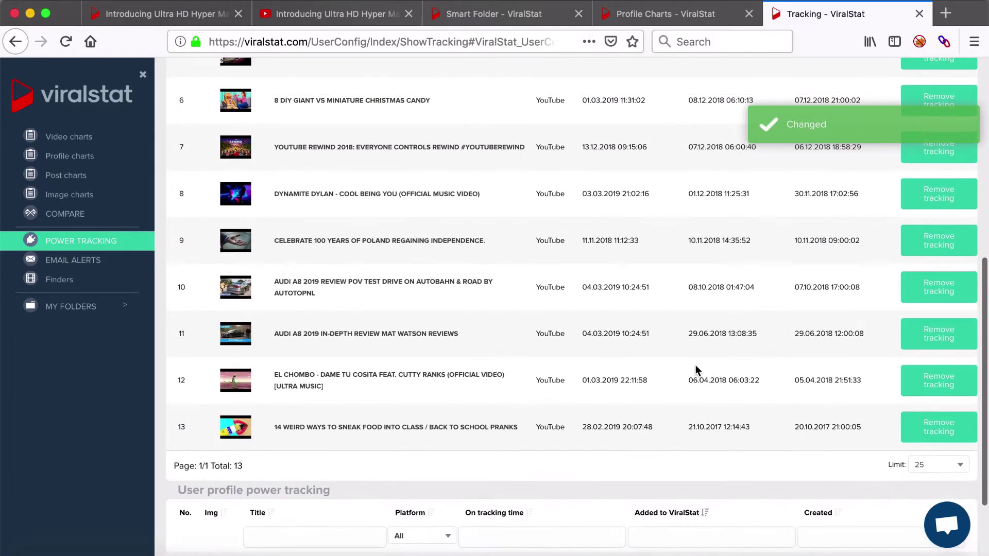
scroll(695, 369, "up", 1)
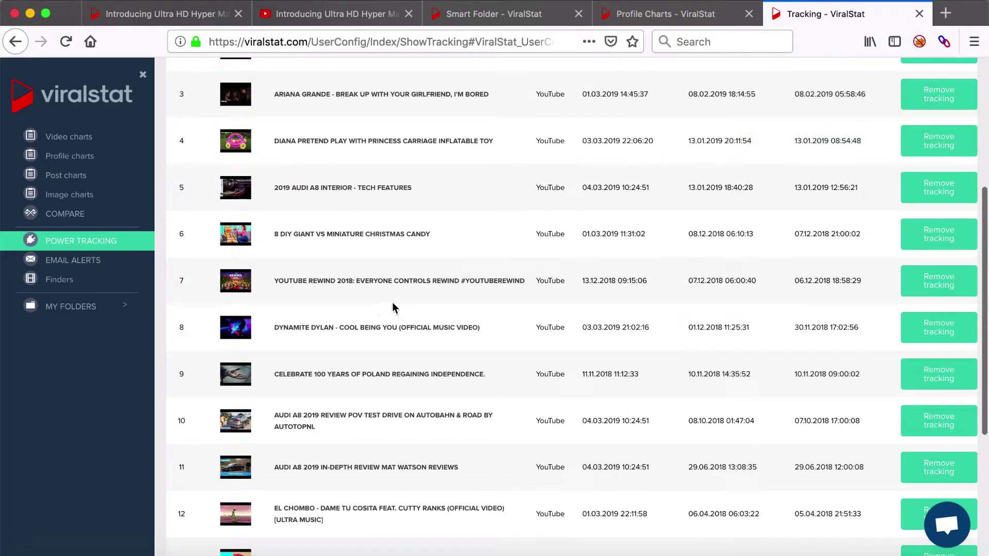
Open the Dynamite Dylan – Cool Being You video and set its timeframe to today.
left_click(366, 331)
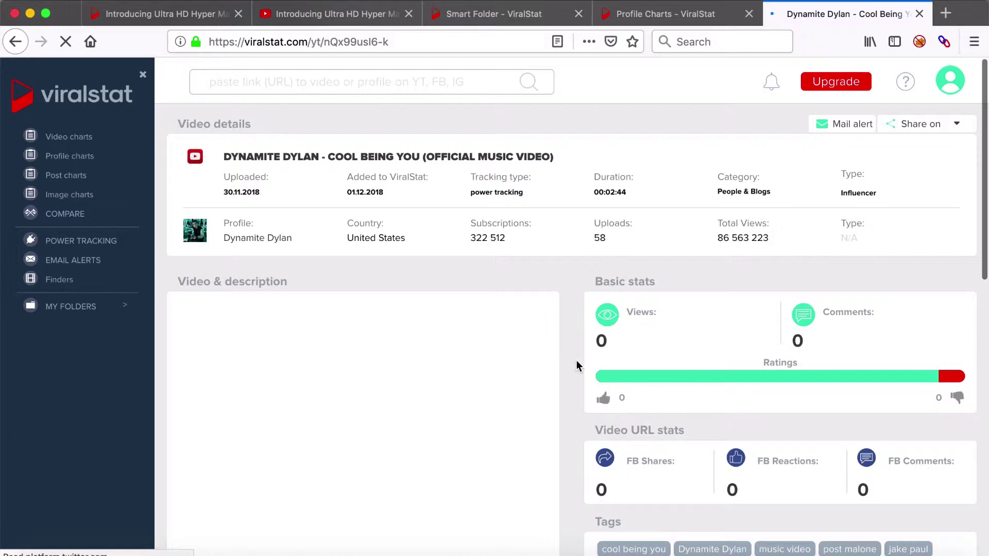
scroll(576, 365, "down", 6)
scroll(576, 365, "down", 5)
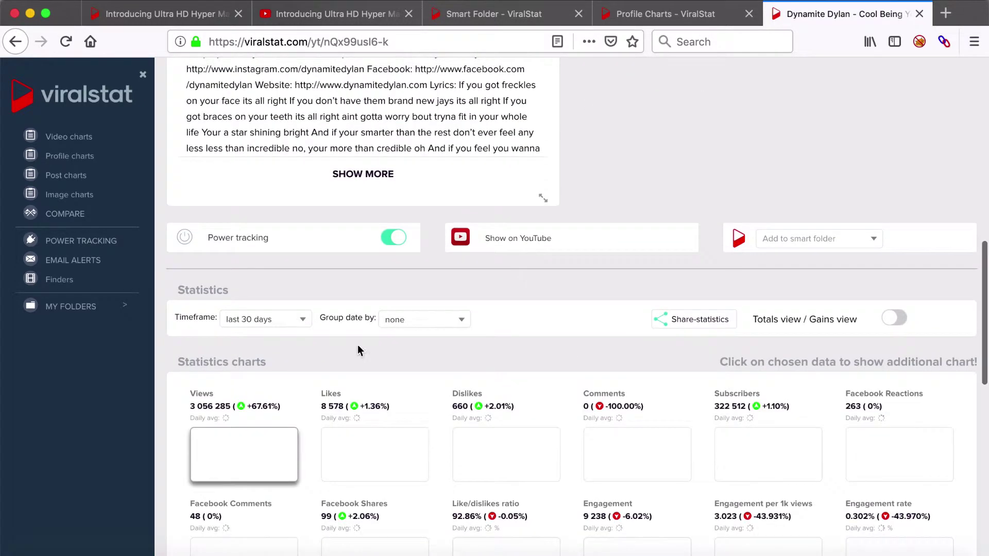
left_click(264, 325)
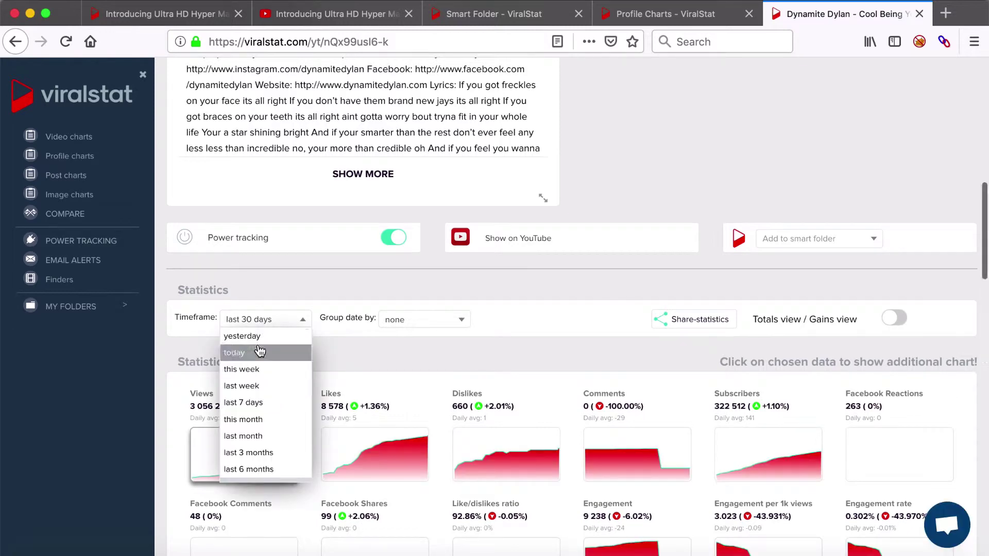
left_click(260, 349)
scroll(295, 395, "down", 1)
scroll(296, 395, "down", 8)
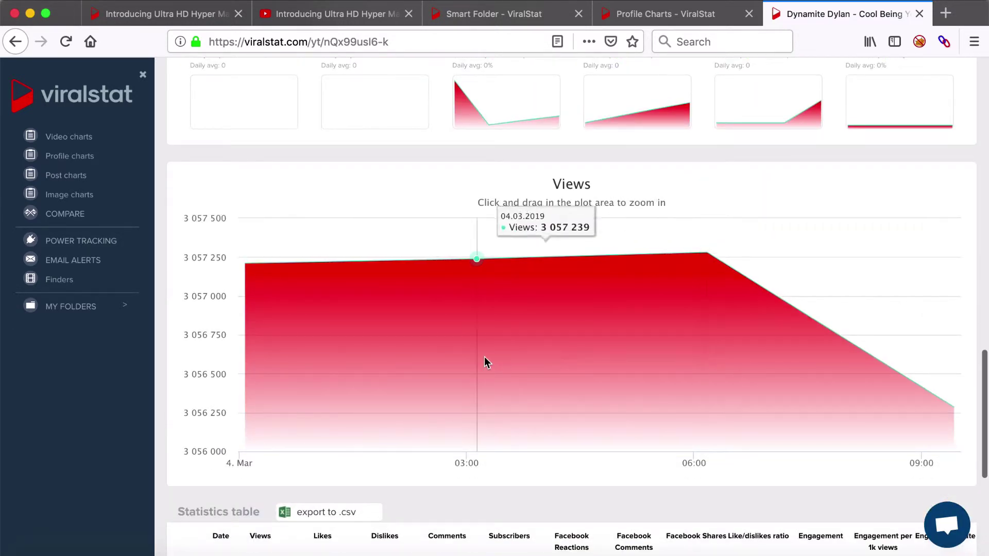
scroll(484, 356, "up", 3)
View the Likes and Dislikes charts, then return the main chart to Views.
left_click(379, 159)
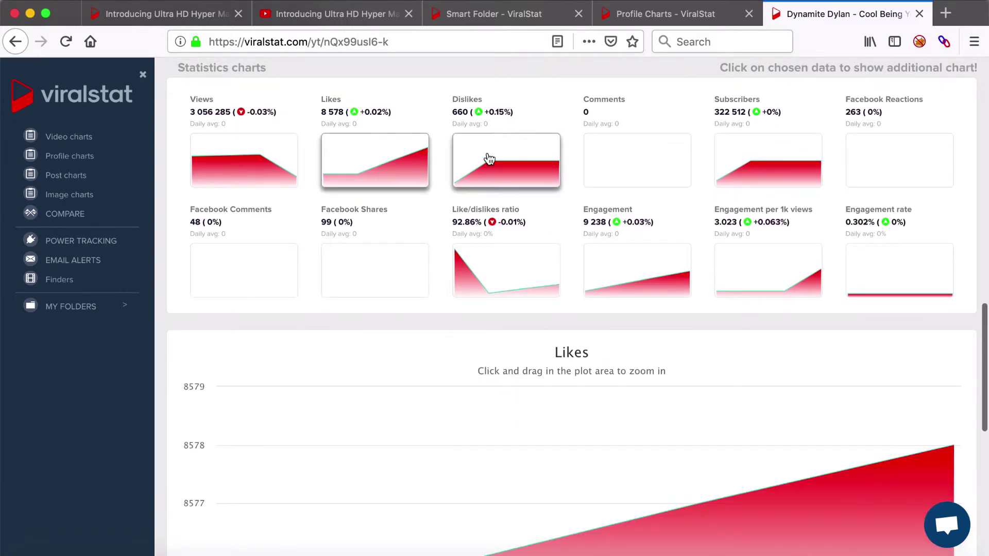
left_click(489, 159)
left_click(275, 169)
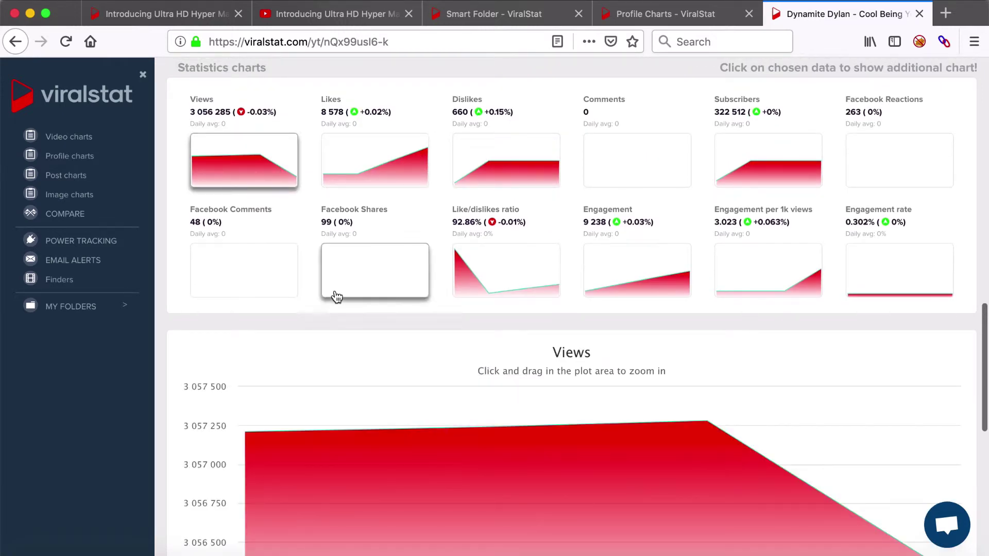
scroll(335, 293, "down", 5)
scroll(335, 292, "down", 4)
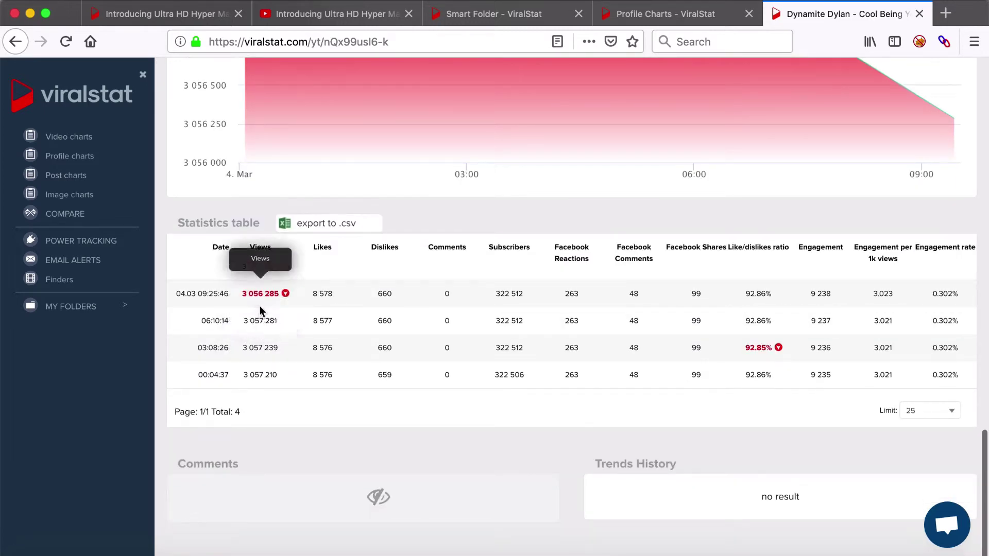
scroll(260, 306, "up", 5)
scroll(260, 305, "up", 7)
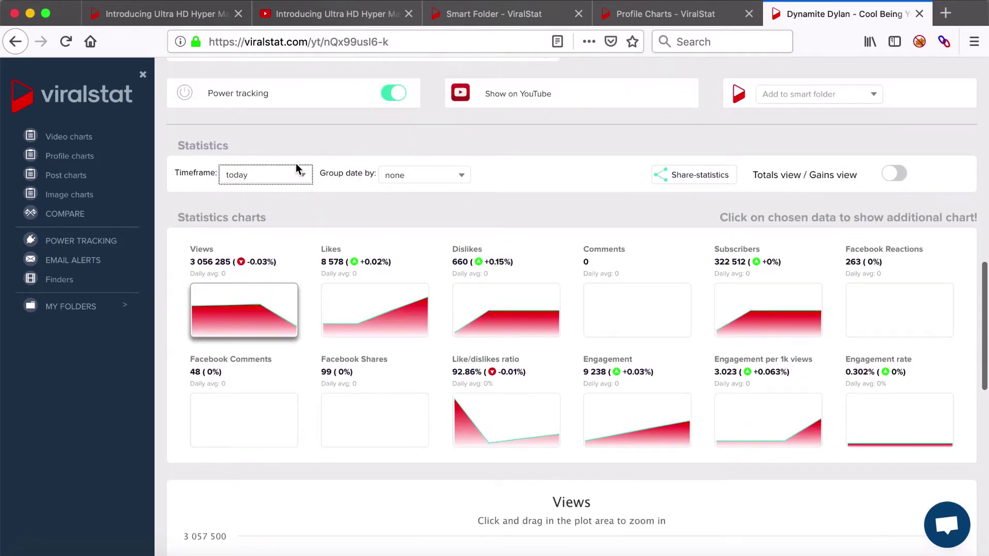
Change the video's statistics timeframe to last month.
left_click(298, 175)
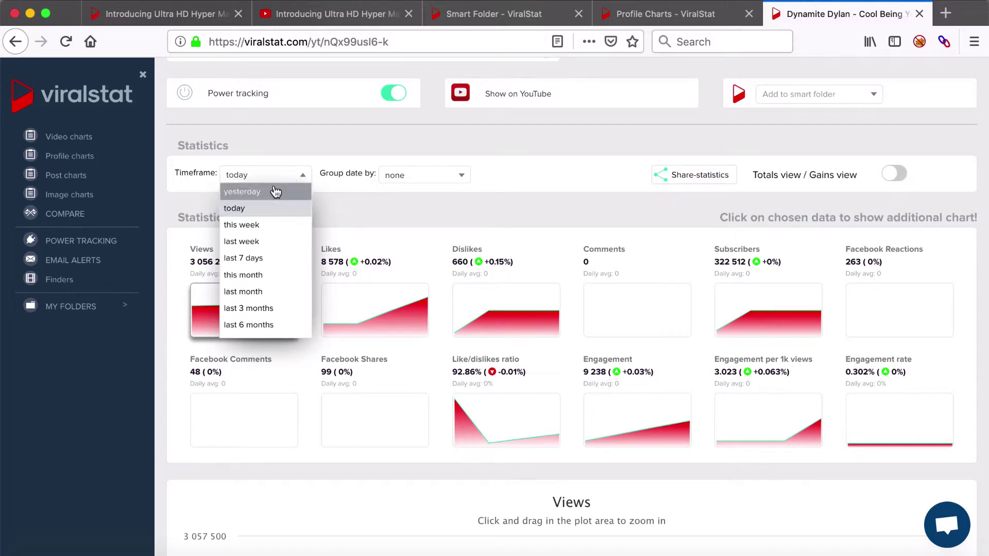
left_click(281, 292)
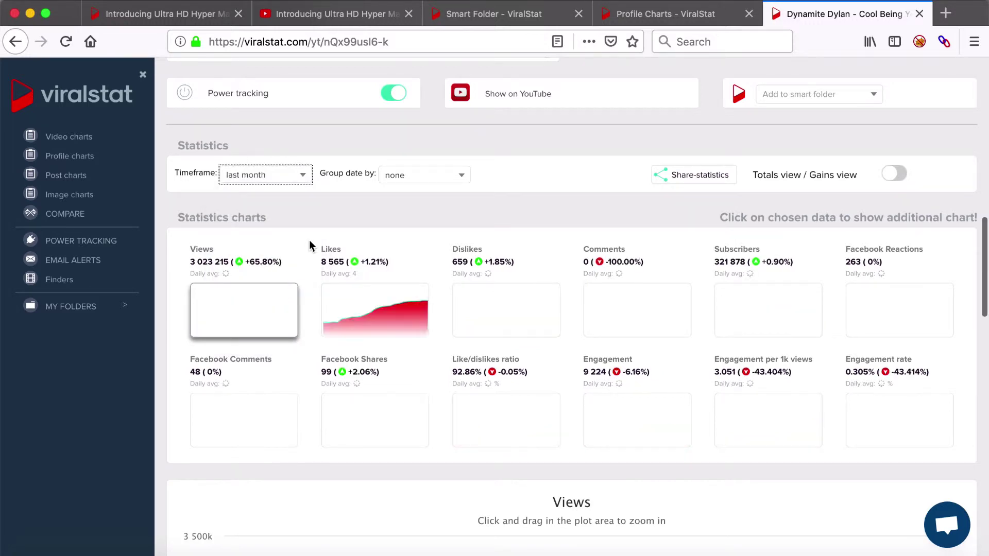
scroll(309, 240, "down", 6)
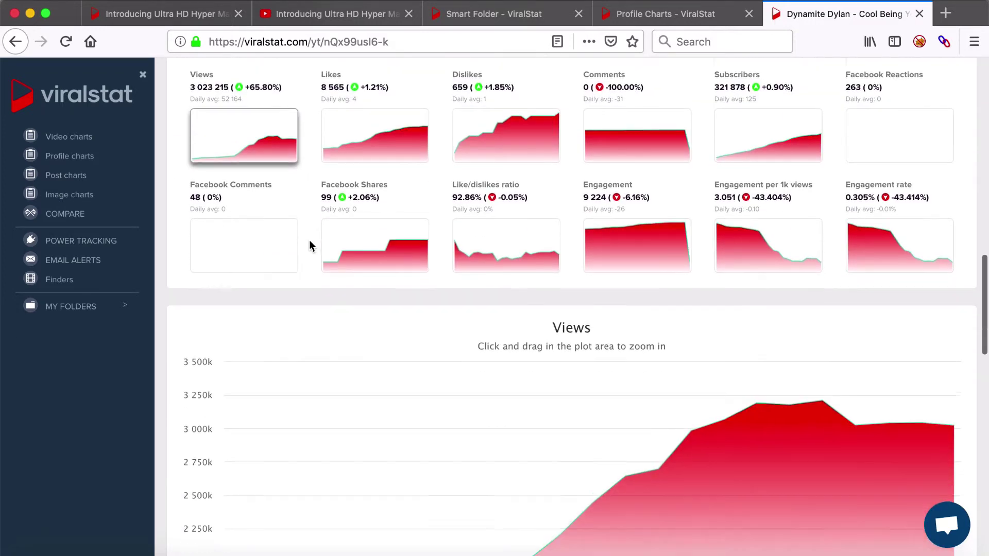
scroll(309, 240, "down", 1)
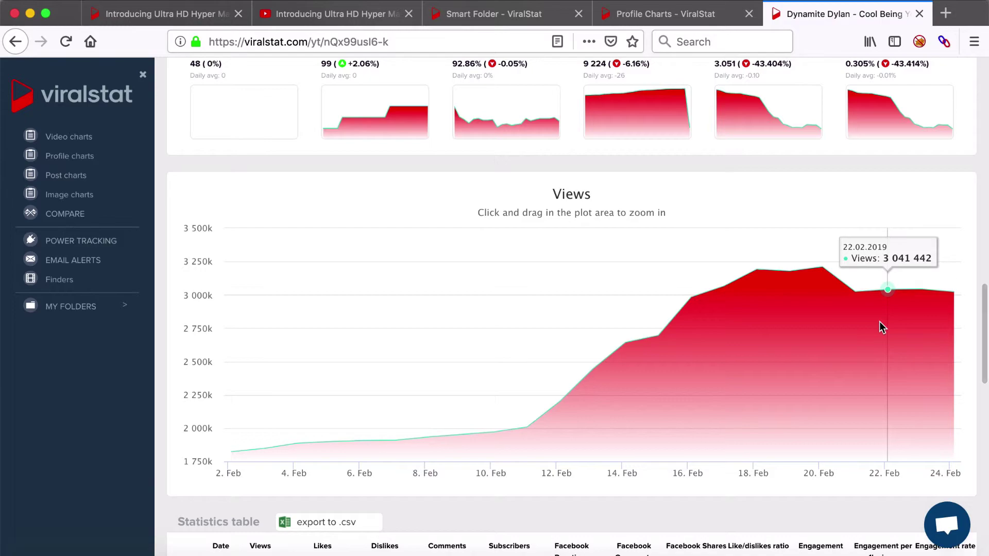
scroll(726, 355, "down", 10)
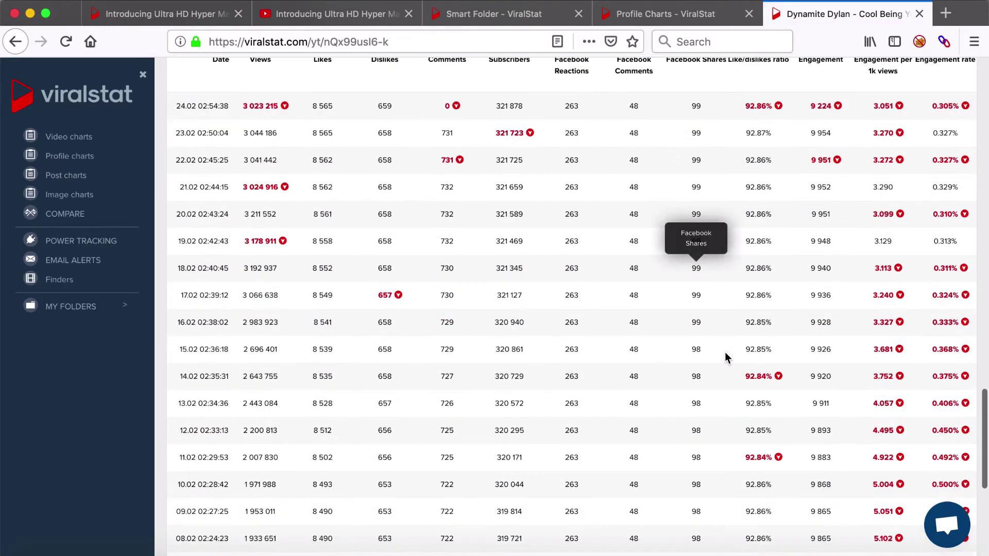
scroll(726, 357, "down", 4)
scroll(726, 356, "up", 9)
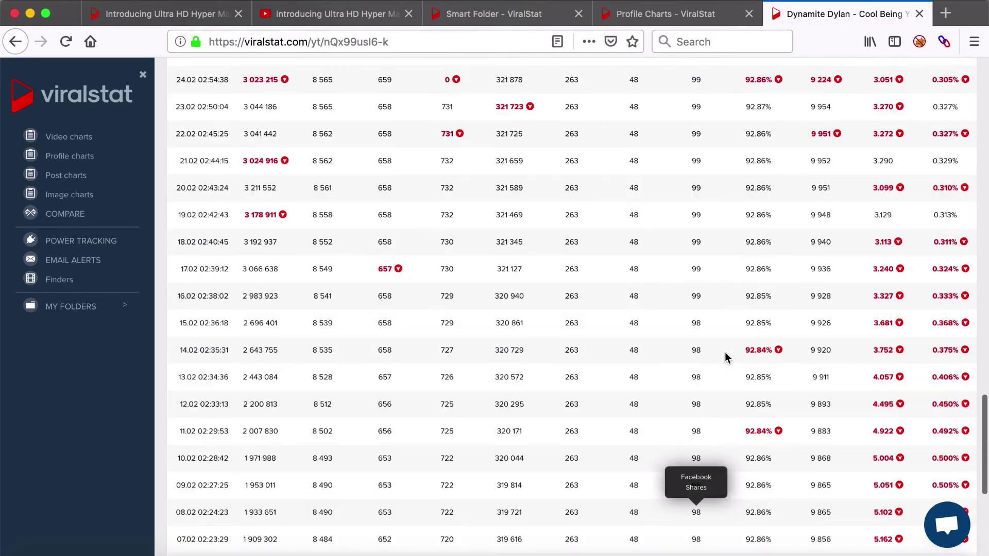
scroll(725, 356, "up", 4)
Zoom into part of the Views chart, reset the zoom, and return to the dashboard.
left_click_drag(567, 296, 771, 286)
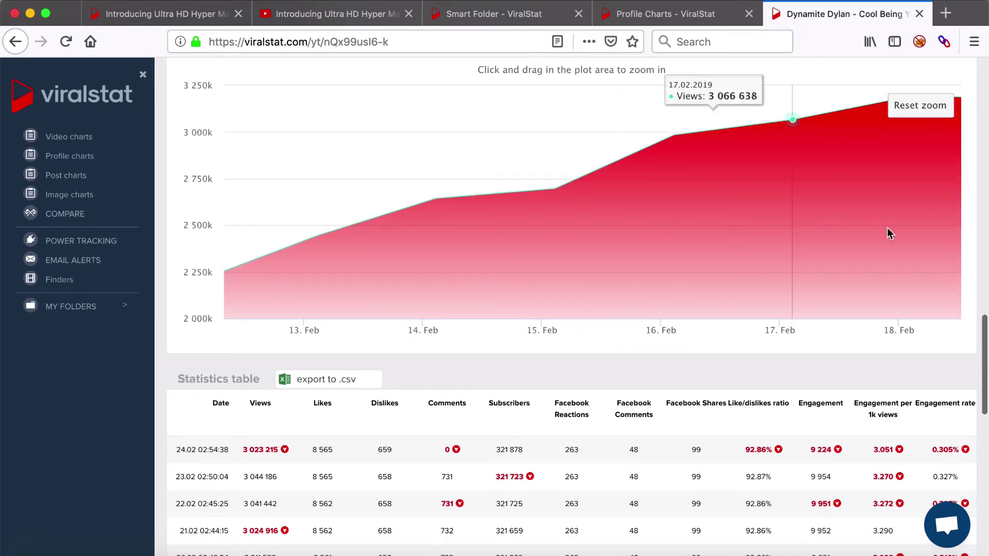
left_click(910, 105)
scroll(644, 219, "up", 10)
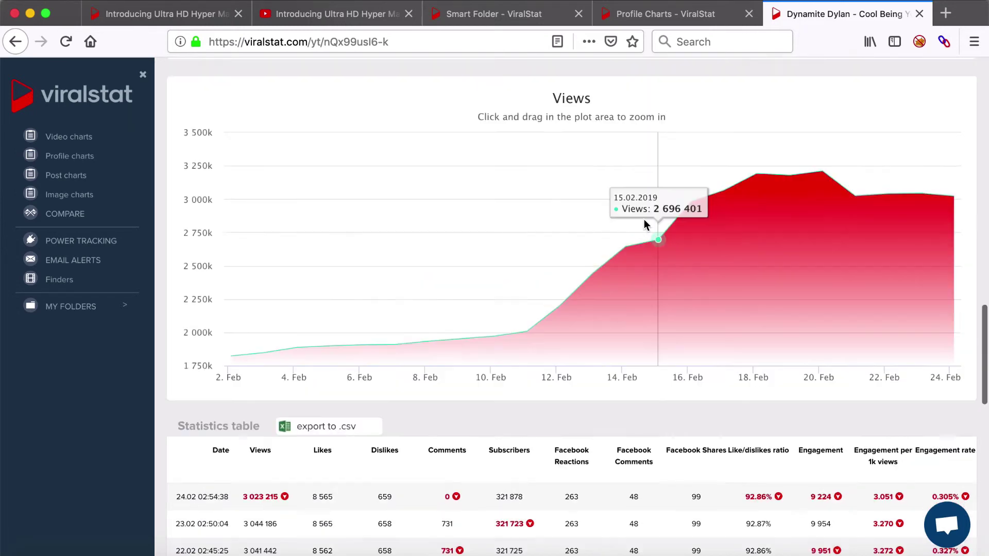
scroll(644, 220, "up", 3)
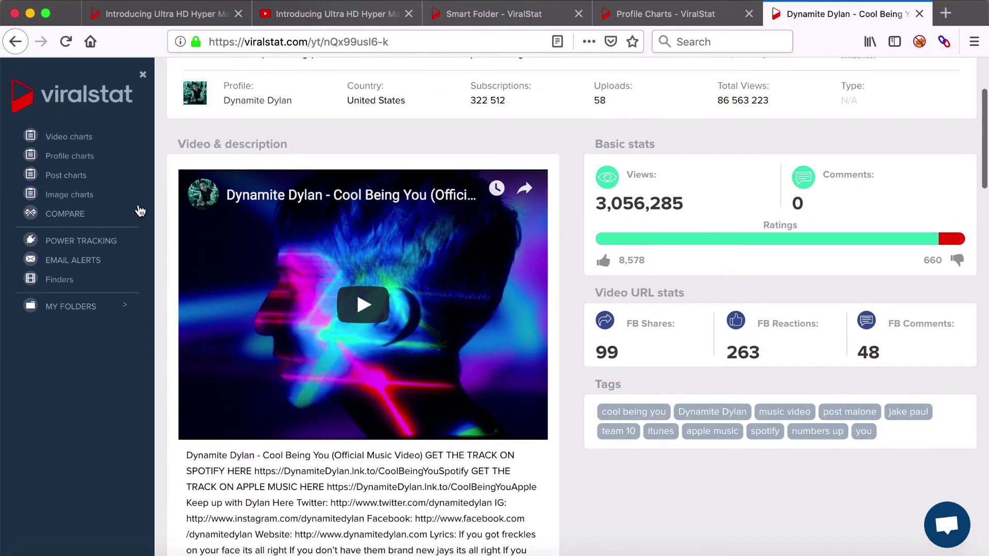
left_click(93, 103)
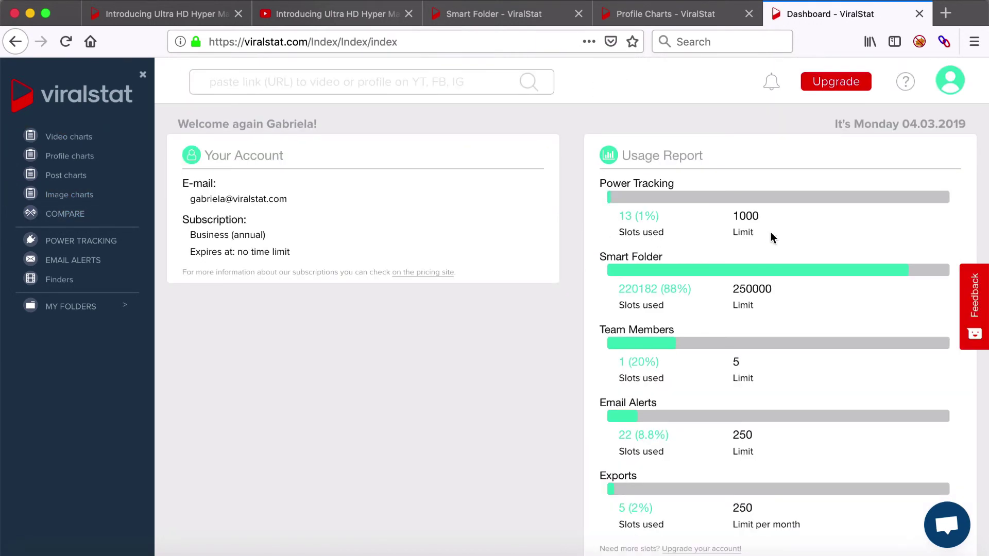